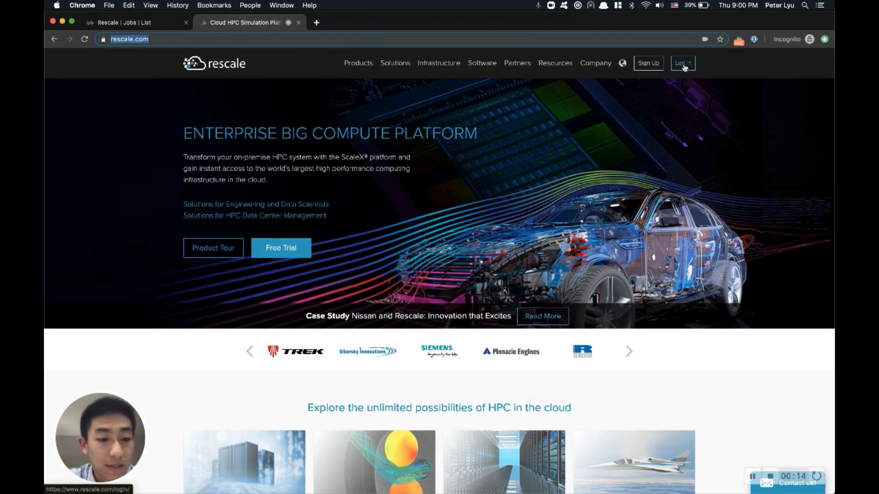
Step: Create a new job on the Rescale platform and add coins.lp from cloud storage as its input file
click(142, 23)
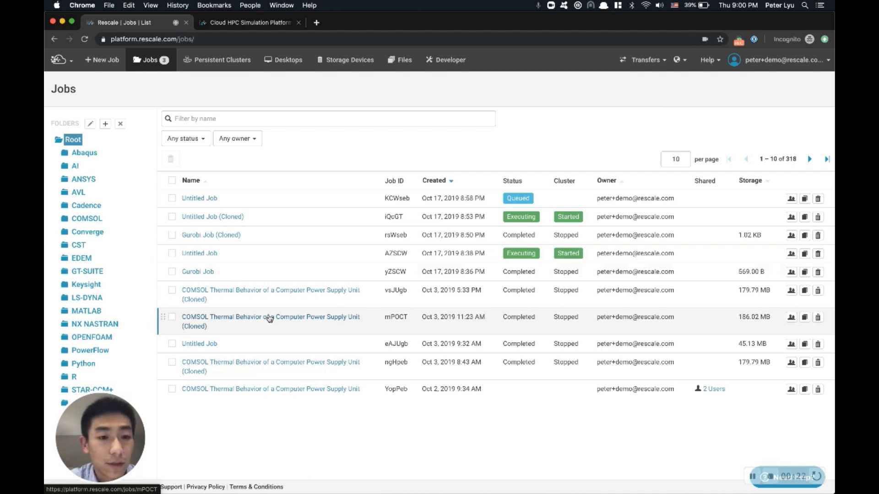
click(108, 63)
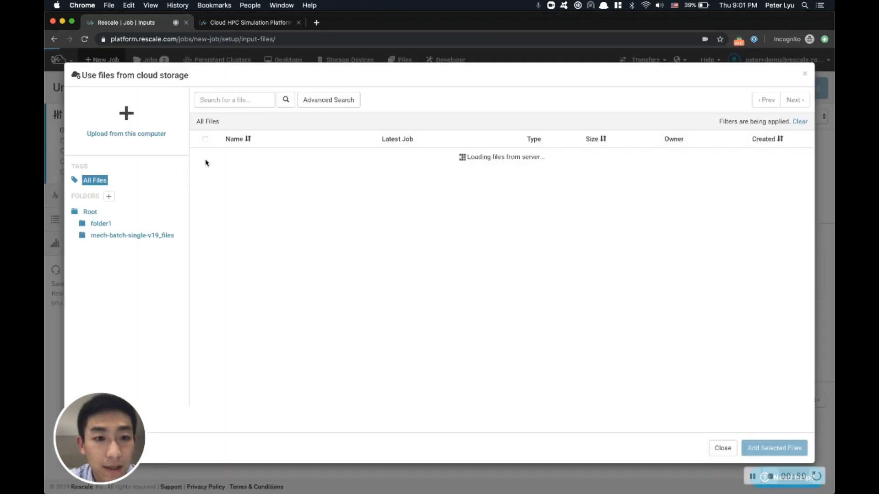
click(205, 157)
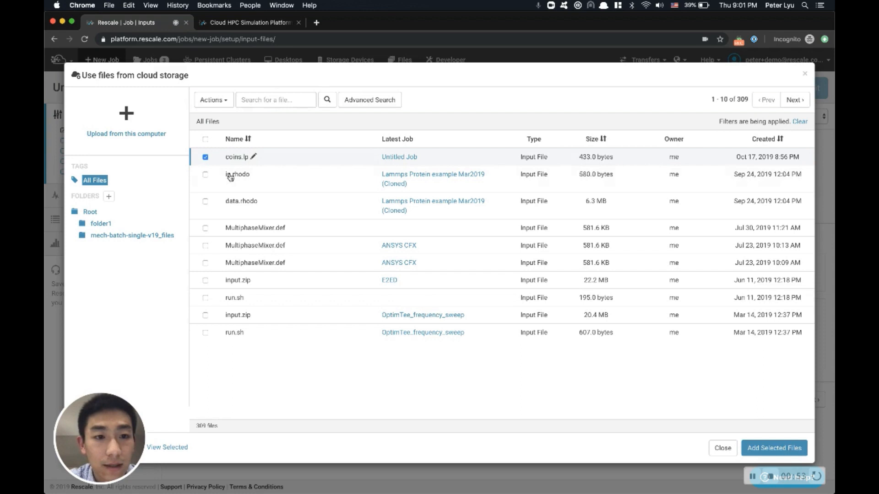
click(803, 450)
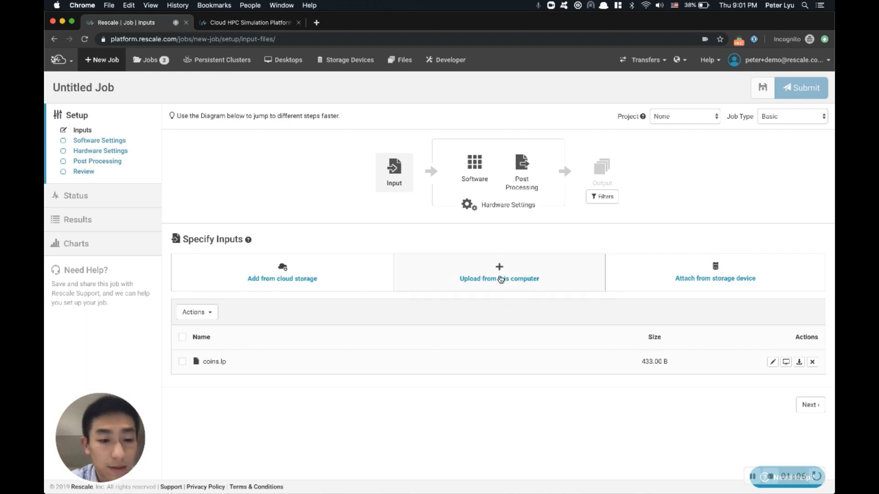
Step: Preview the contents of coins.lp and view it in the file editor without saving changes
click(785, 362)
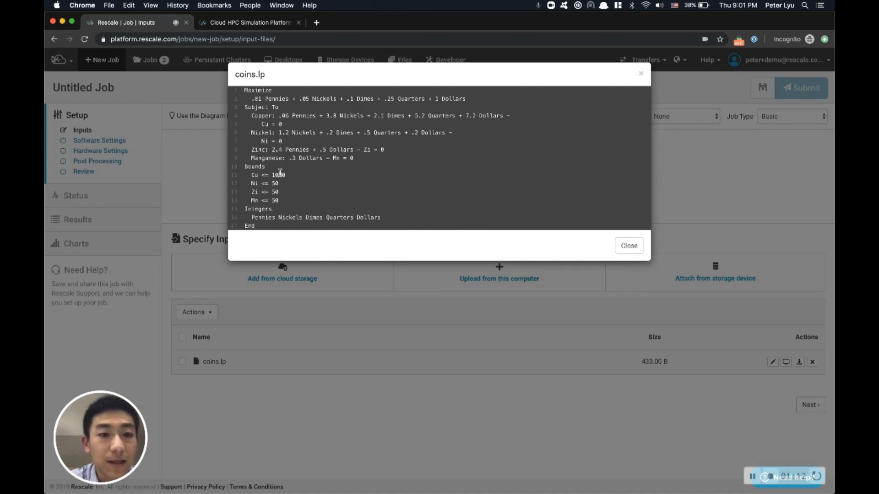
click(630, 249)
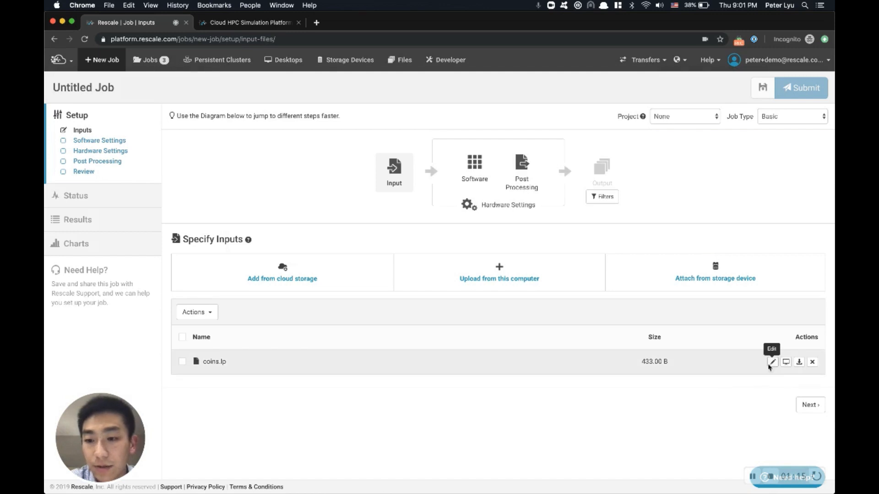
click(772, 362)
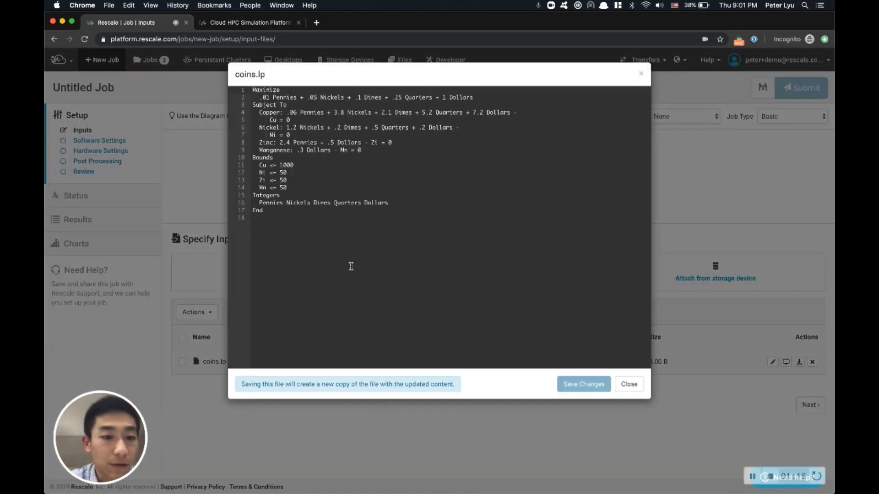
click(631, 385)
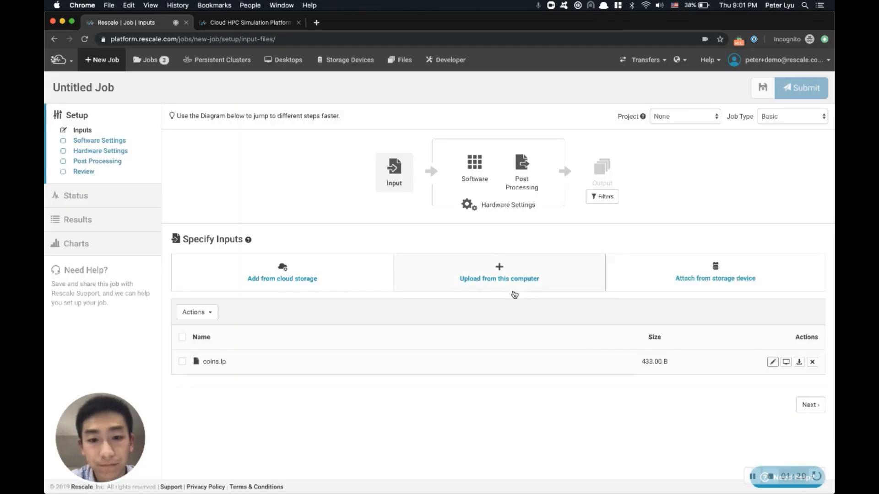
Step: Go to the job's software settings, search for "gur" and select Gurobi as the analysis software
click(809, 405)
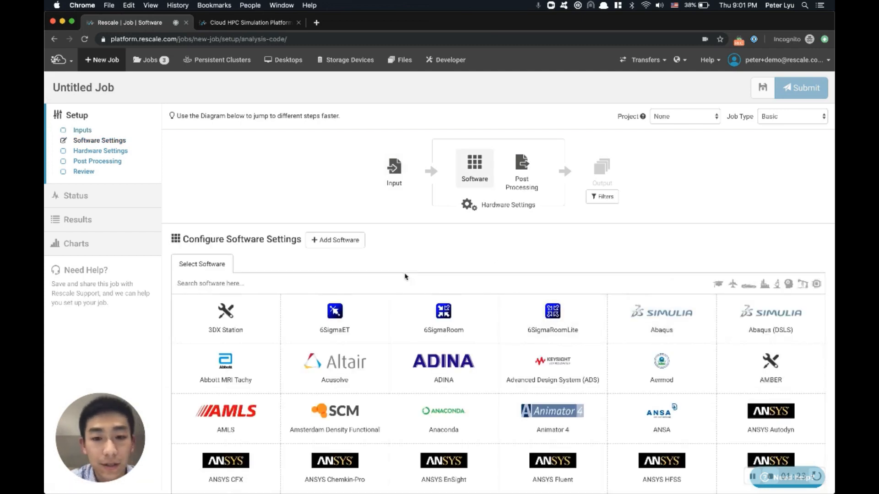
text(gur)
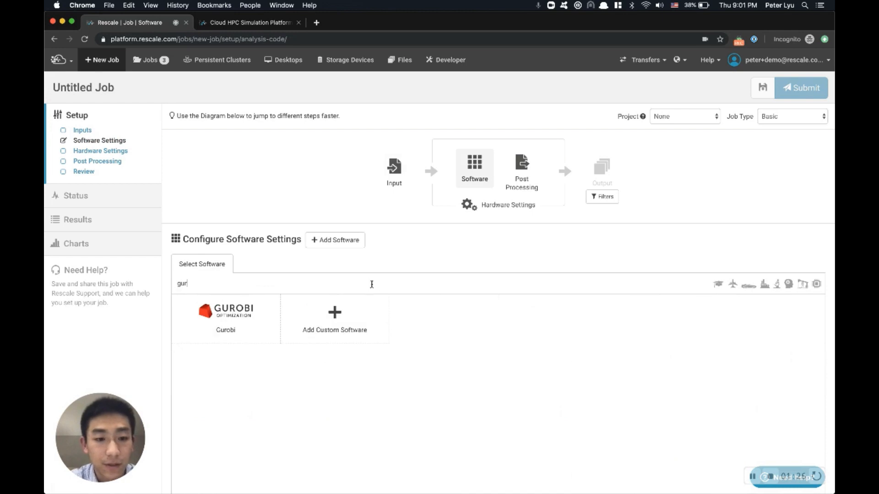
click(234, 326)
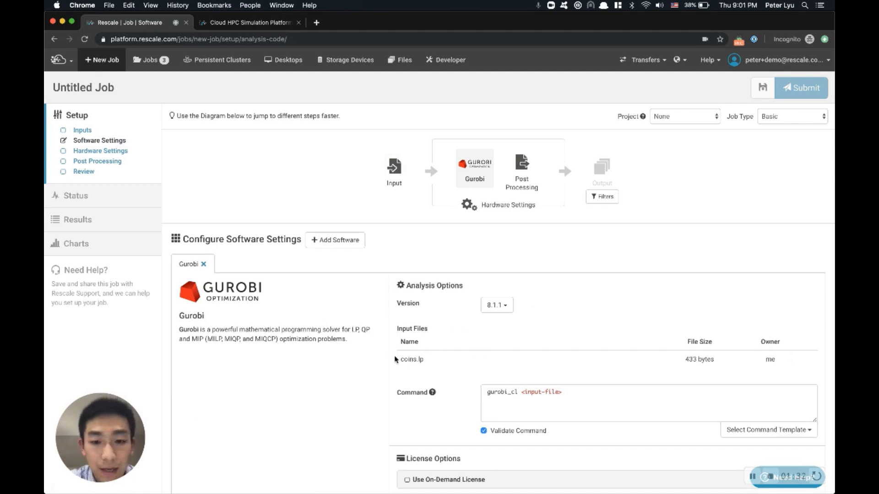
Step: Replace the input-file placeholder in the Gurobi command with coins.lp so it reads "gurobi_cl coins.lp"
drag(401, 360, 430, 362)
key(super+c)
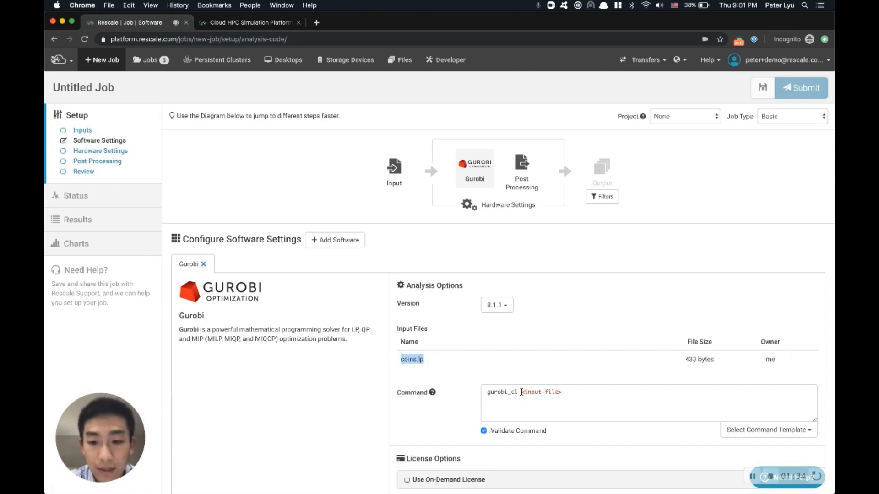
drag(521, 393, 595, 392)
key(super+v)
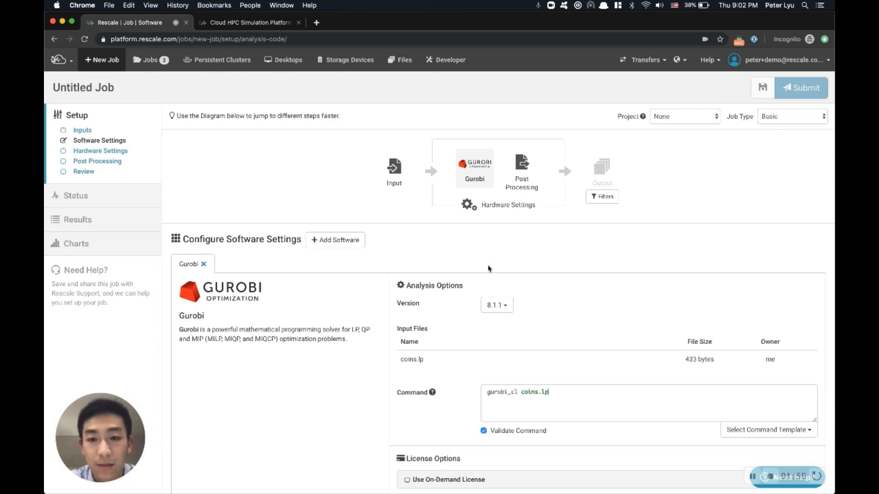
Step: Review the hardware settings, keep the Onyx core type with 1 core, and submit the job
click(502, 207)
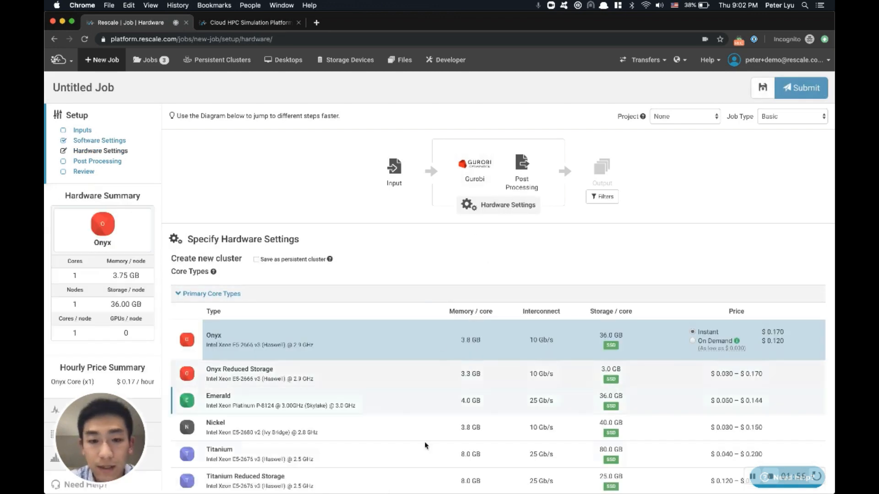
scroll(424, 452, down, 4)
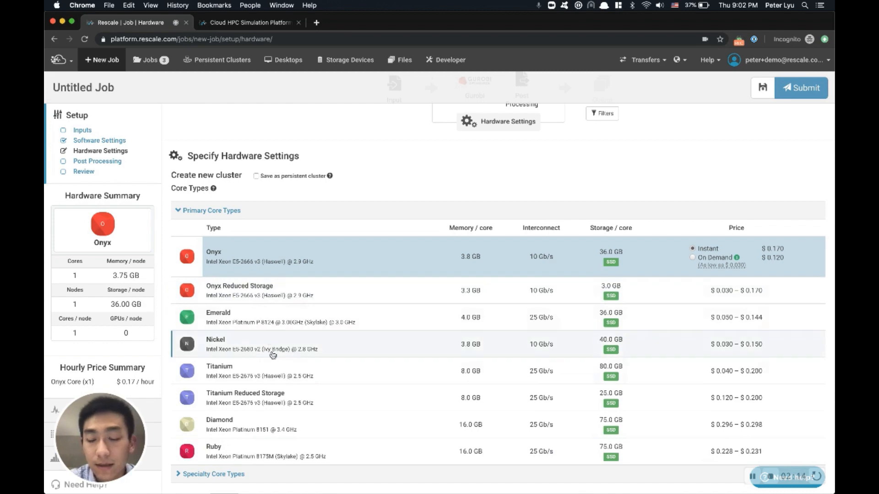
scroll(300, 412, down, 5)
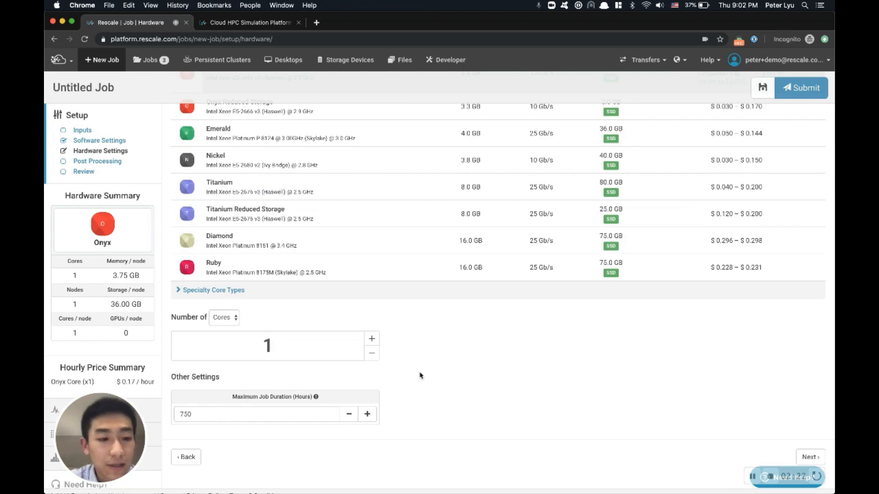
scroll(421, 375, up, 1)
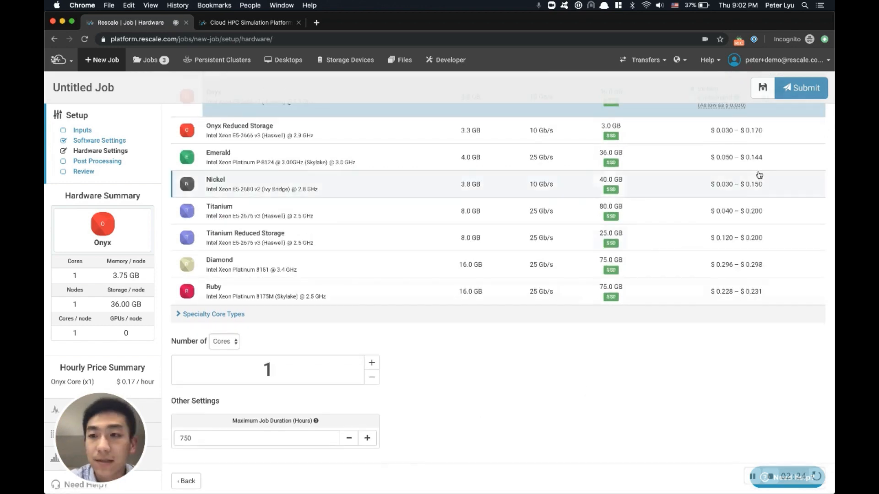
click(788, 99)
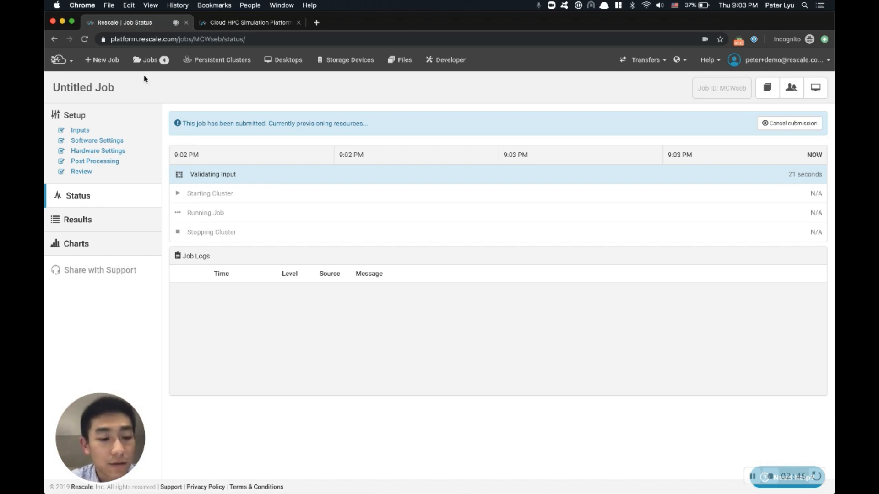
Step: Create another new job and add coins.lp from cloud storage as an input file
click(105, 68)
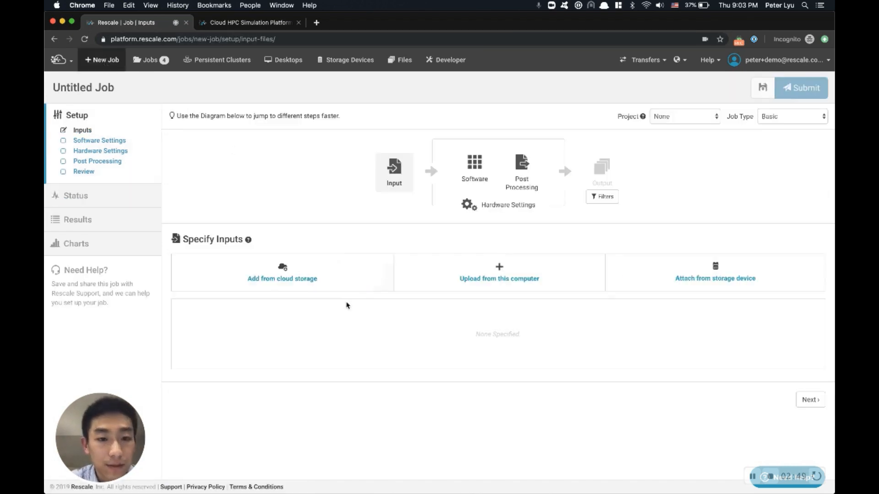
click(319, 279)
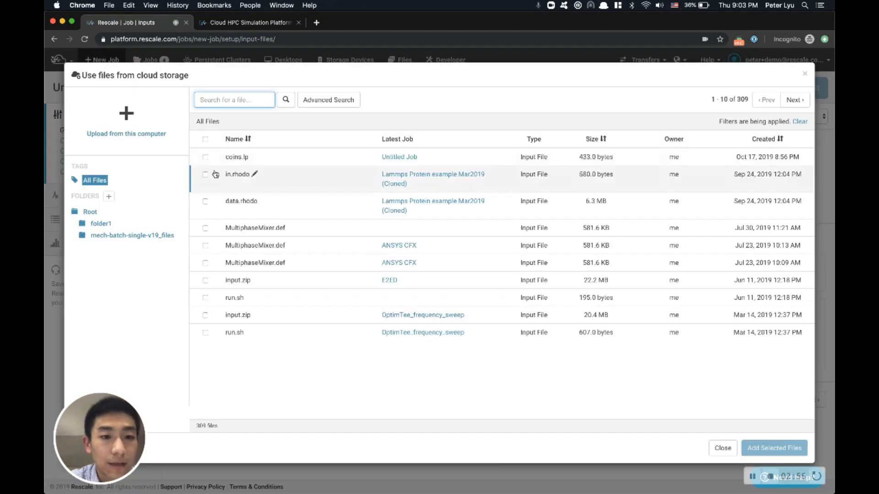
click(204, 158)
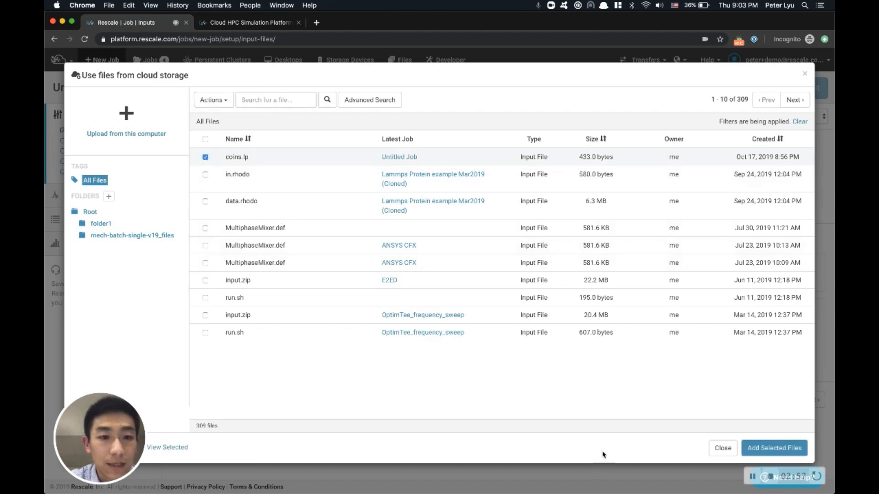
click(799, 449)
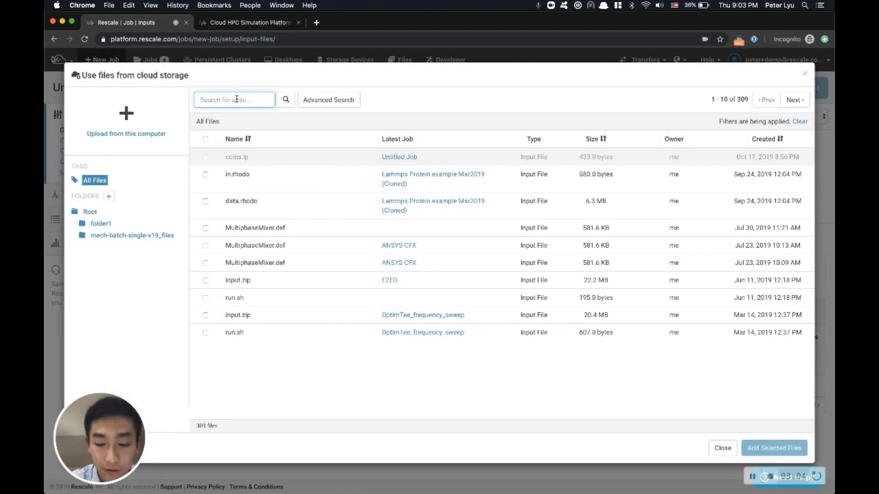
Step: Search the cloud storage files for ".py" and add gurobi.py as a second input file
click(237, 98)
key(Return)
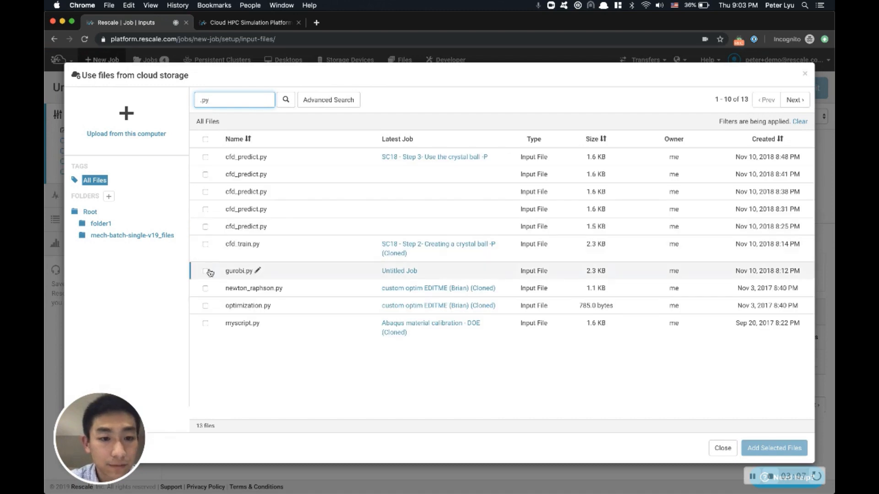
click(205, 271)
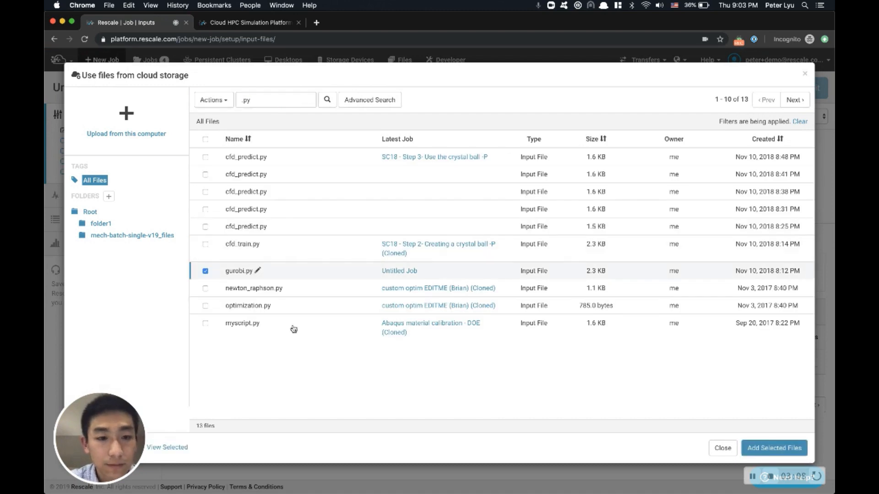
click(780, 448)
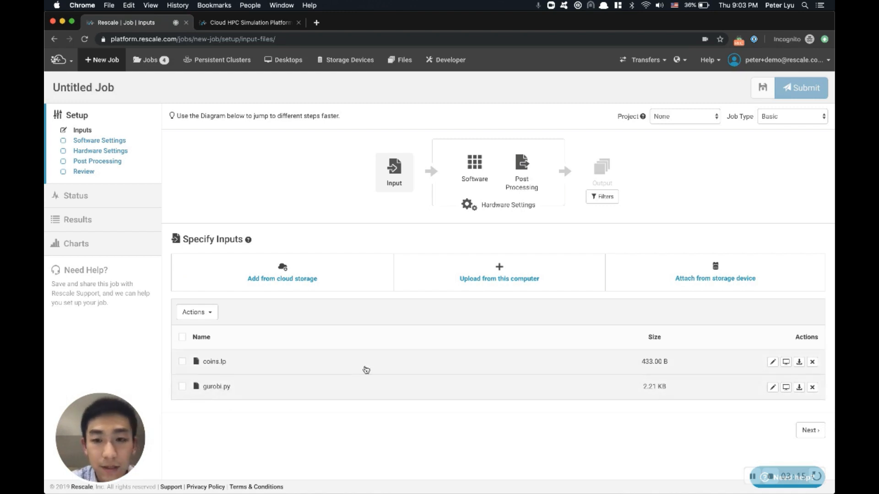
Step: Go to the second job's software settings and select Gurobi as the software
click(816, 429)
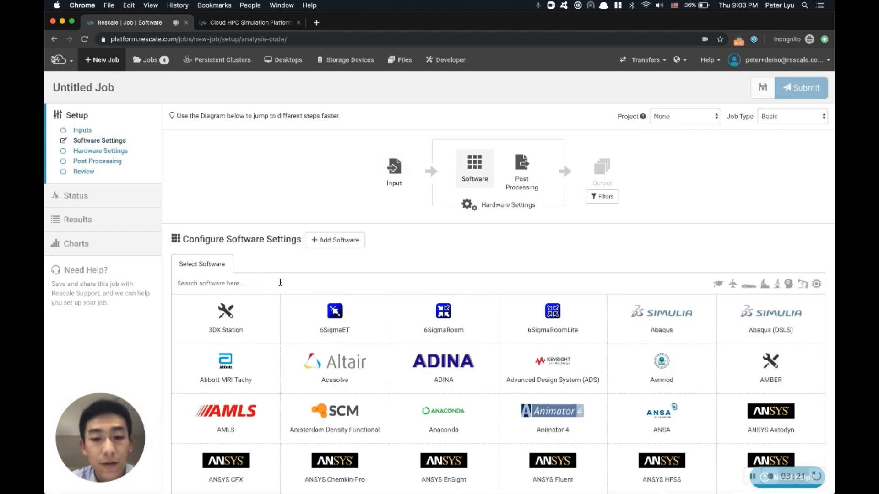
click(281, 282)
text(guro)
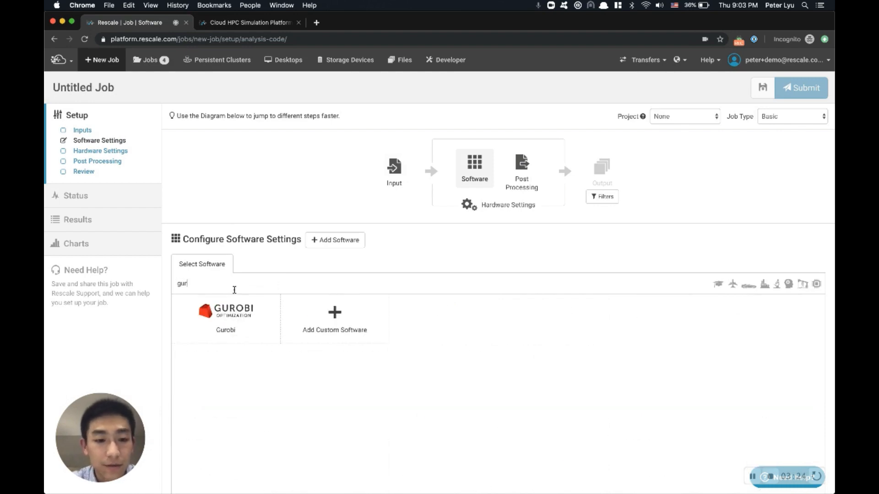
click(235, 346)
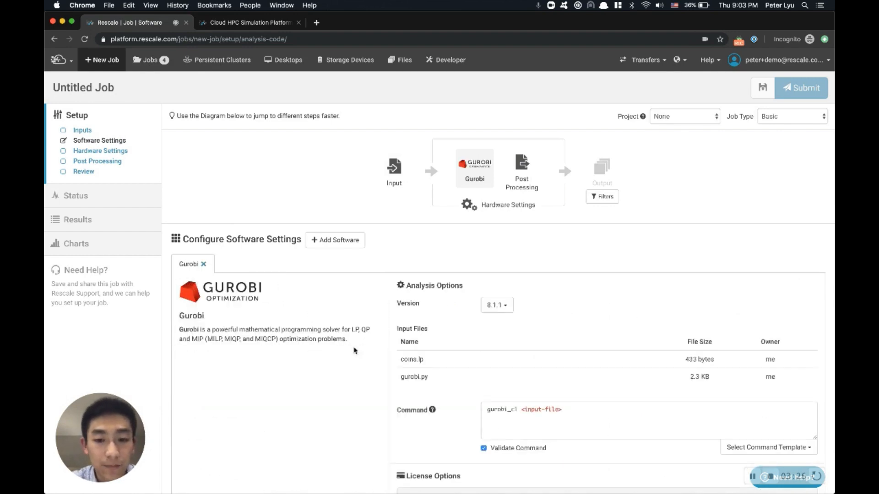
Step: Add Anaconda as a second software for the job, searching for "ana"
click(330, 241)
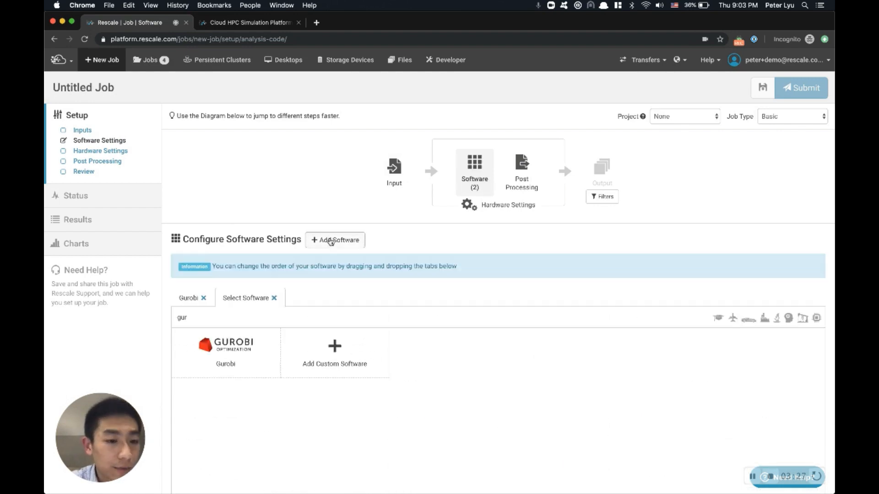
double_click(229, 311)
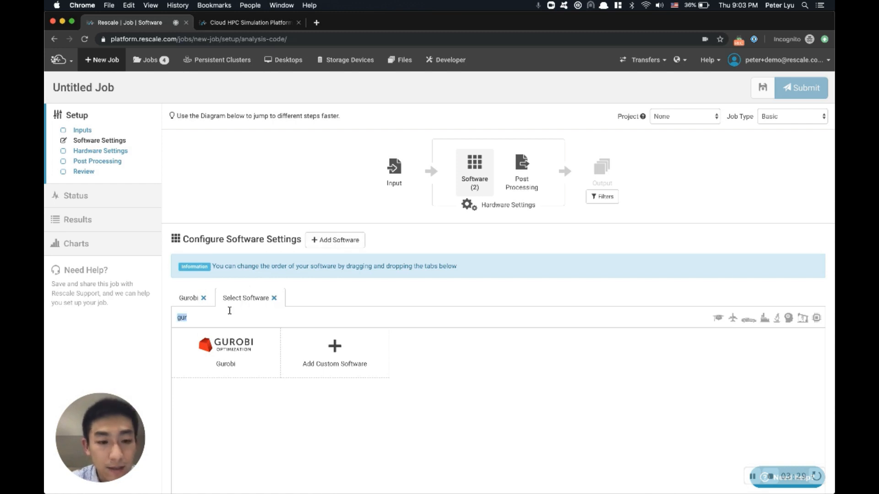
text(ana)
click(247, 359)
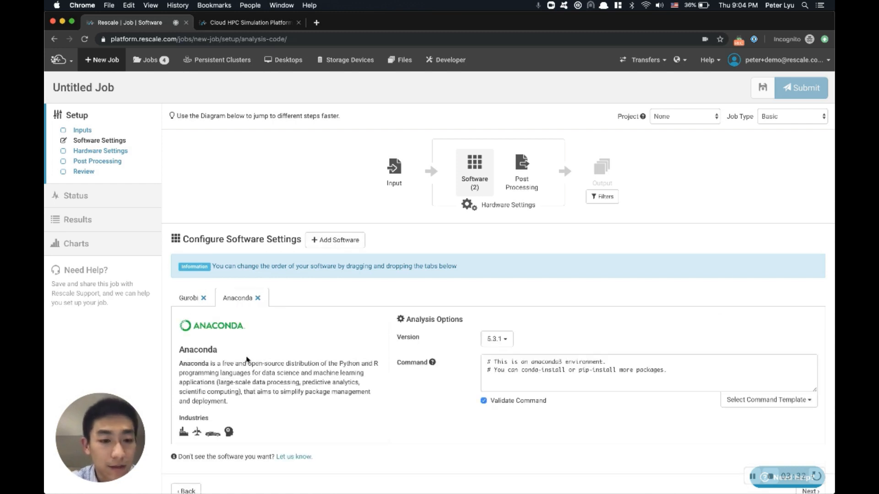
Step: Replace the default Gurobi command with two lines: "conda install -c gurobi gurobi" and "python gurobi.py"
click(189, 300)
scroll(467, 430, down, 2)
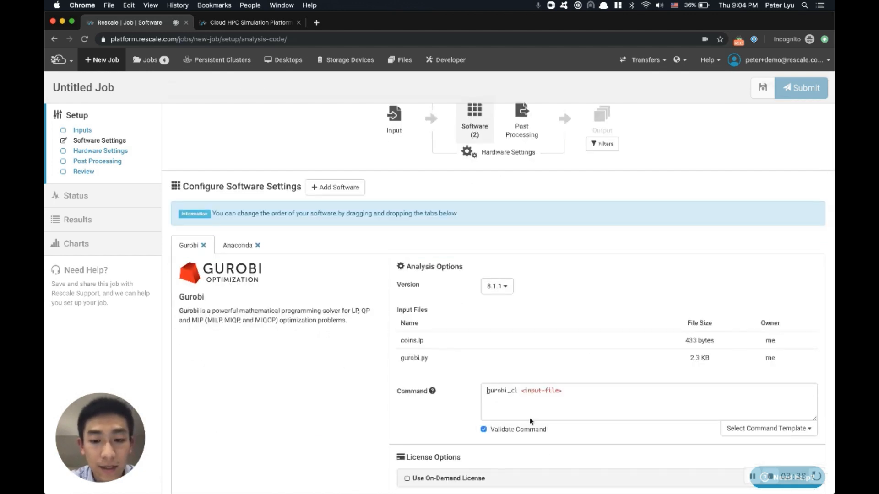
key(Return)
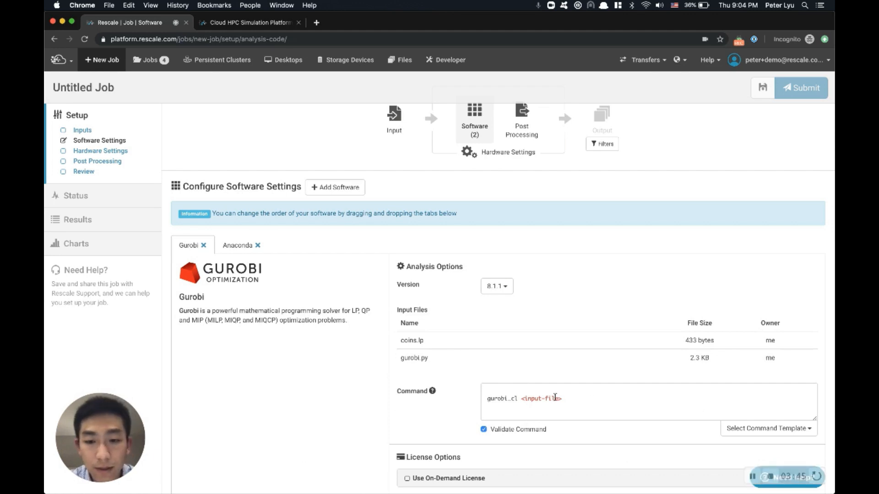
text(conda install -c gurobi gurobi)
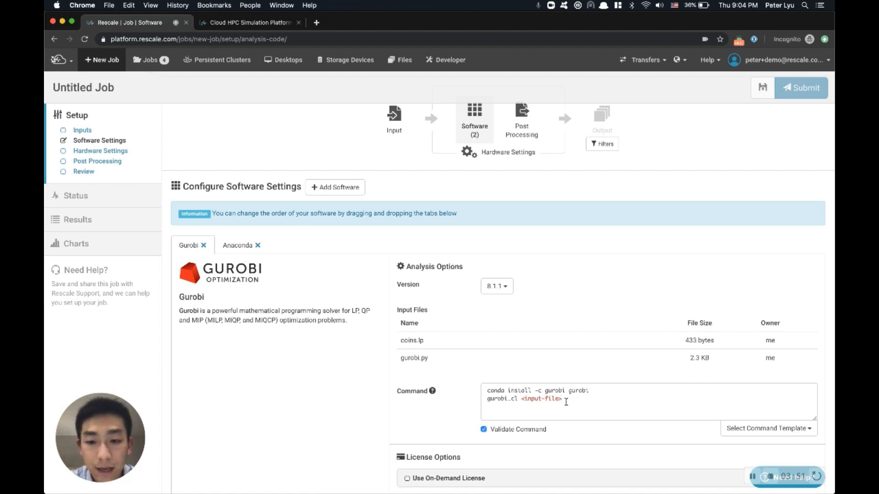
drag(566, 402, 477, 403)
key(BackSpace)
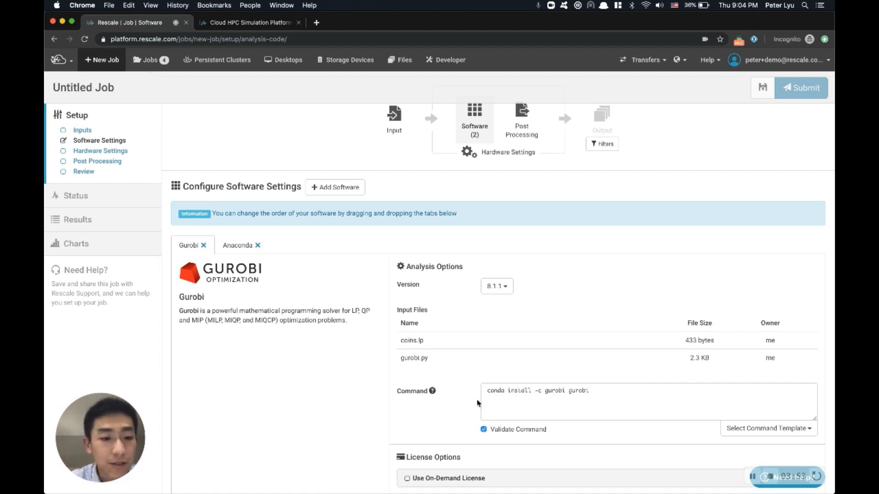
text(python gur)
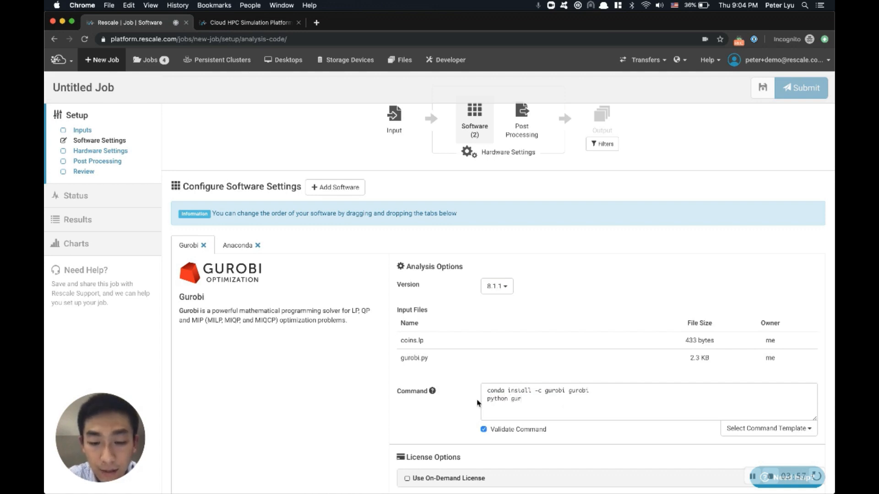
text(obi.p)
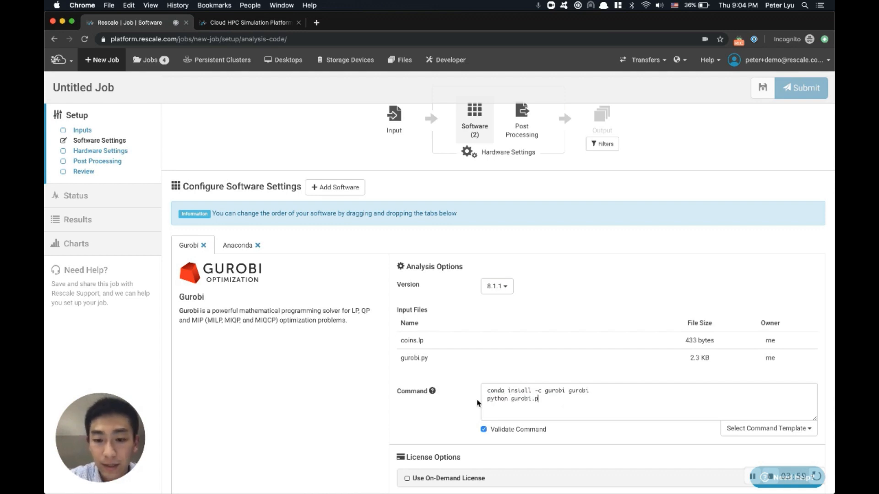
text(y)
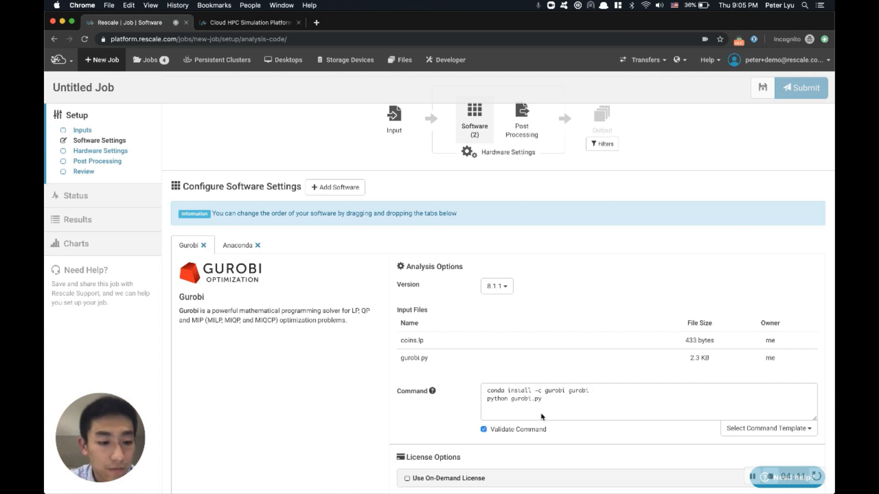
Step: Open the hardware settings of the Gurobi and Anaconda job
click(509, 154)
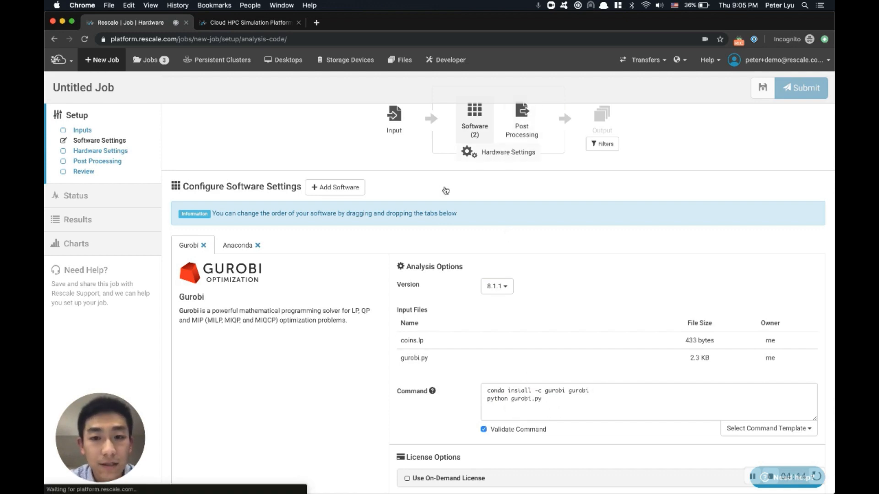